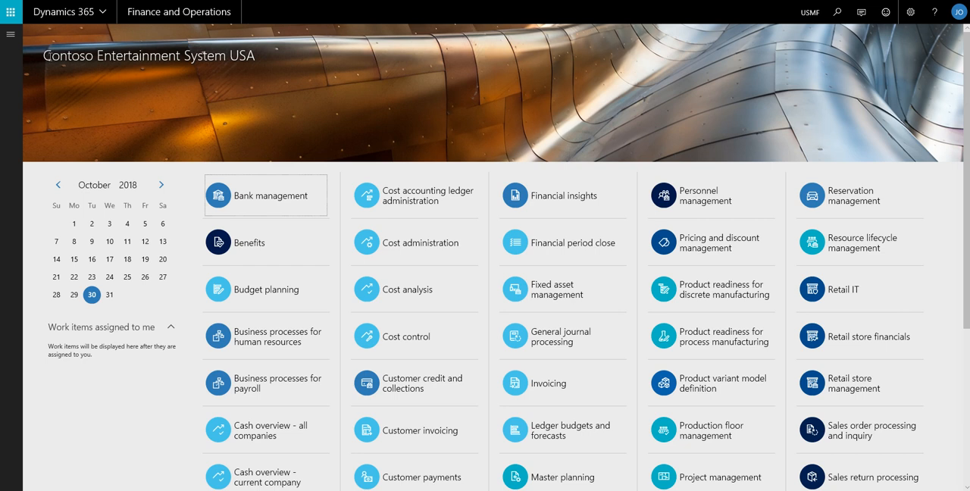
Open the EDI Control File form from the Sales and marketing EDI setup
left_click(11, 33)
left_click_drag(120, 254, 121, 353)
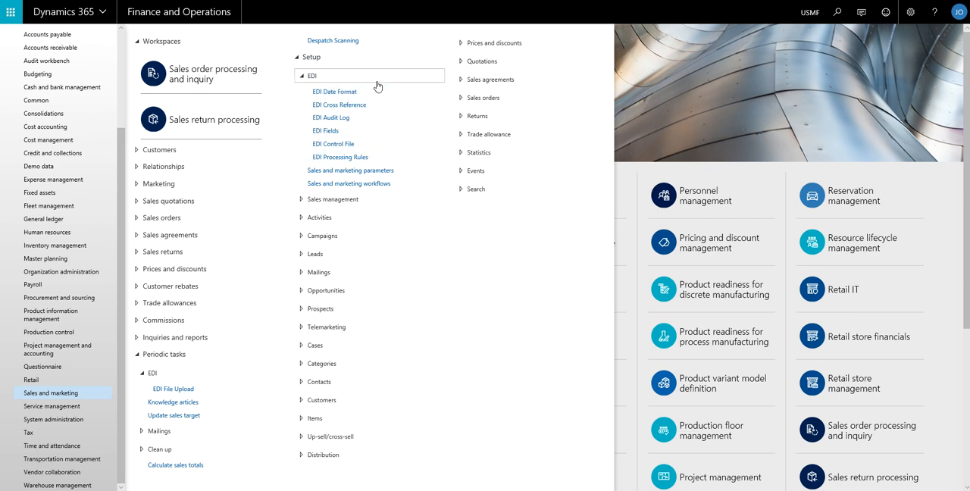
left_click(304, 80)
left_click(304, 81)
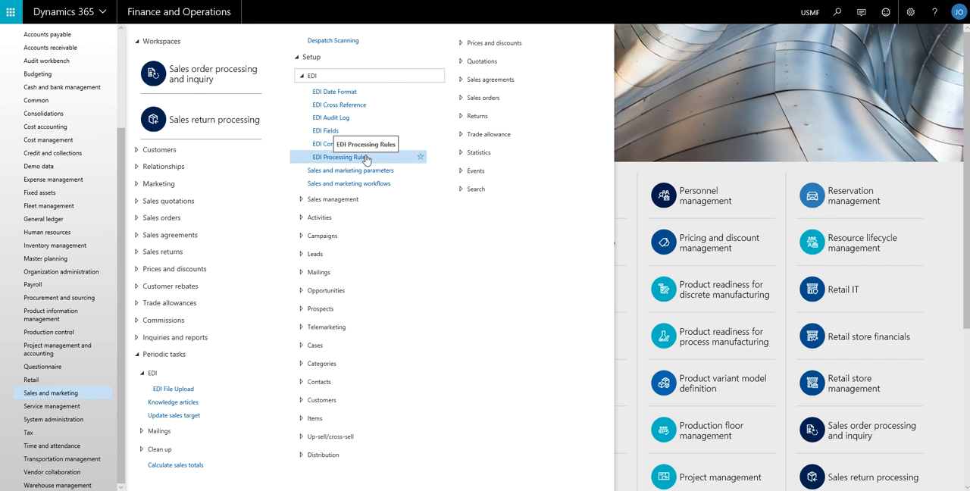
left_click(362, 148)
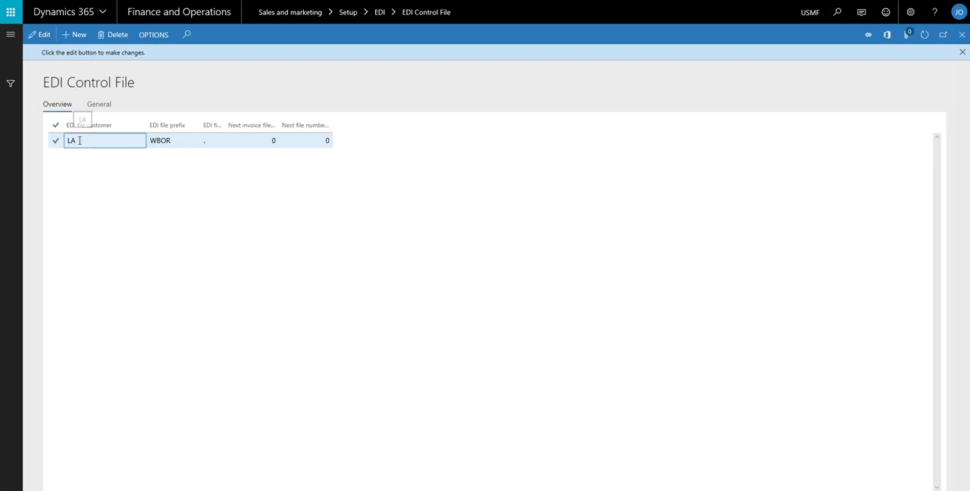
Review the LA control file's general settings, including file prefix, file location, order header count field and delimiter character
left_click(101, 141)
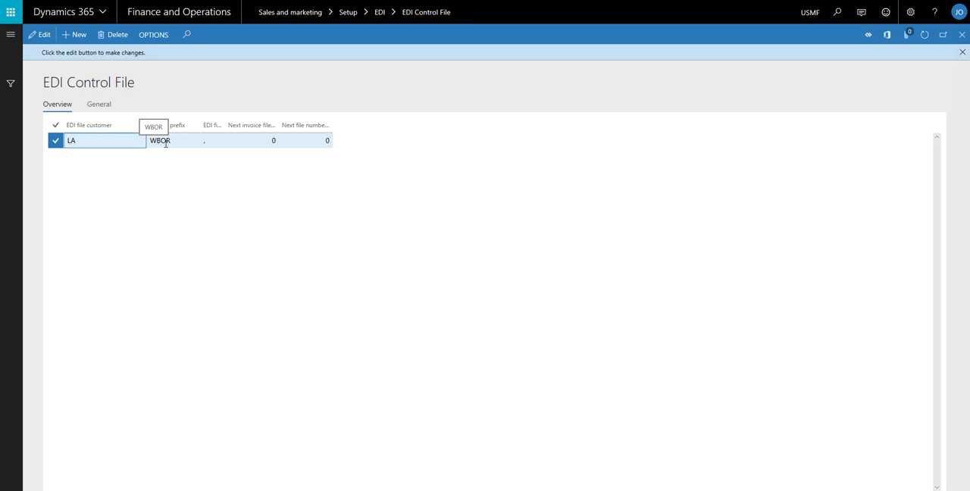
left_click(97, 106)
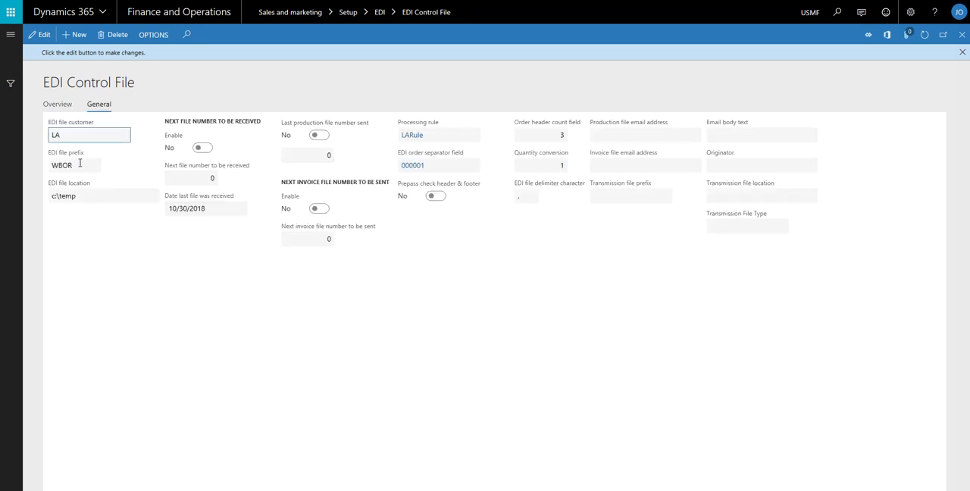
left_click(80, 164)
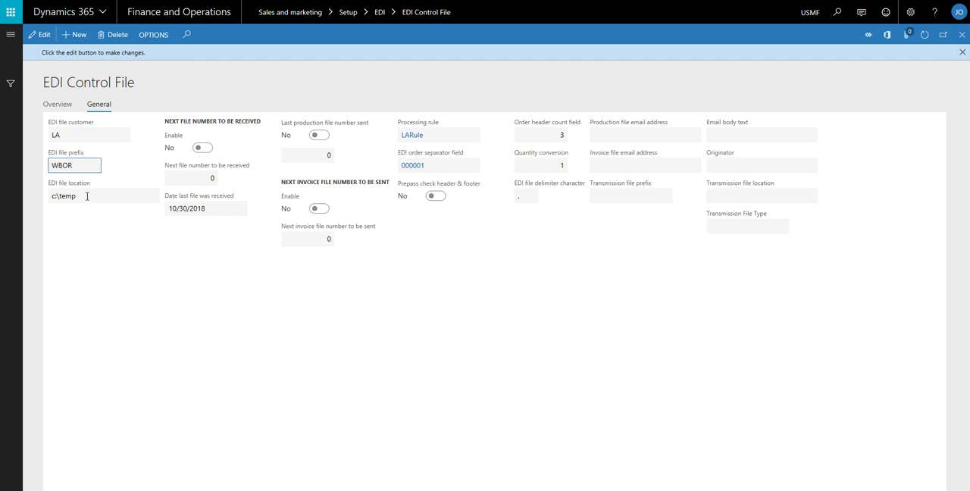
left_click_drag(87, 199, 50, 197)
left_click(85, 198)
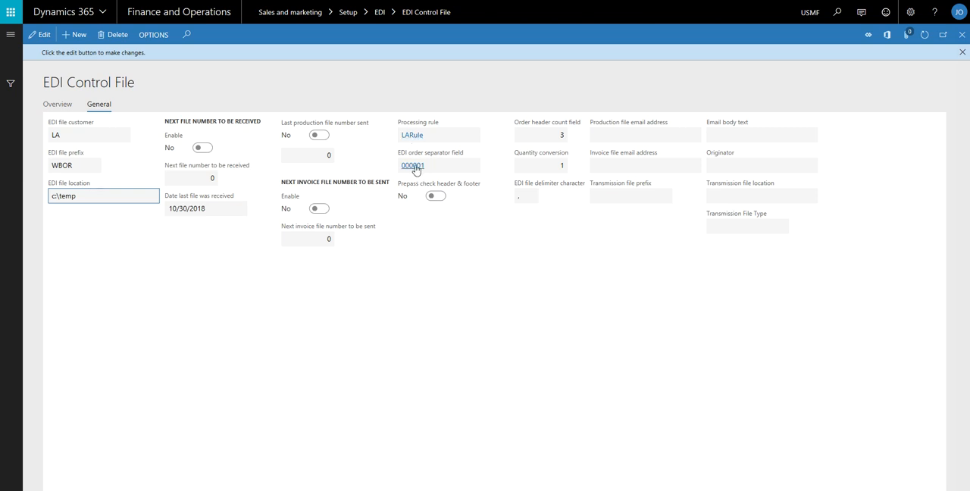
left_click(531, 136)
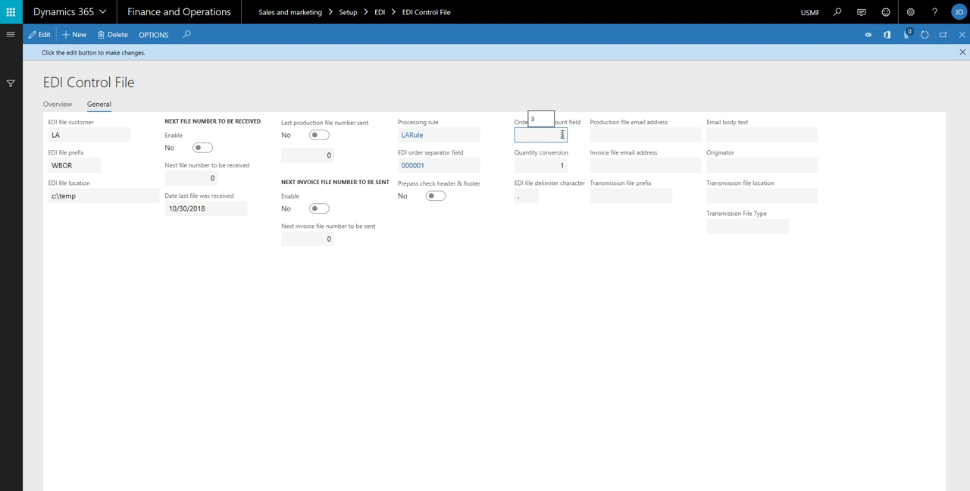
left_click(523, 197)
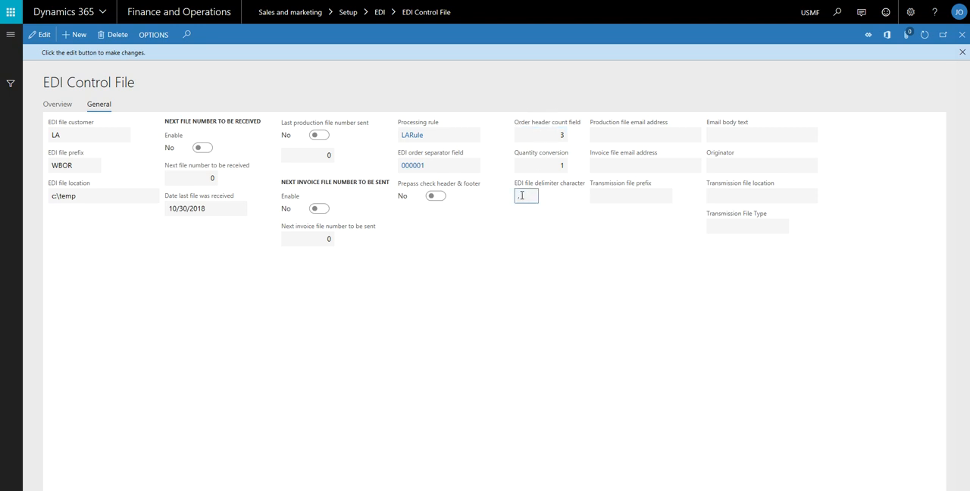
Open the LARule processing rule and compare its header, detail and footer line prefixes with WBOR_01.txt in Notepad
left_click(412, 136)
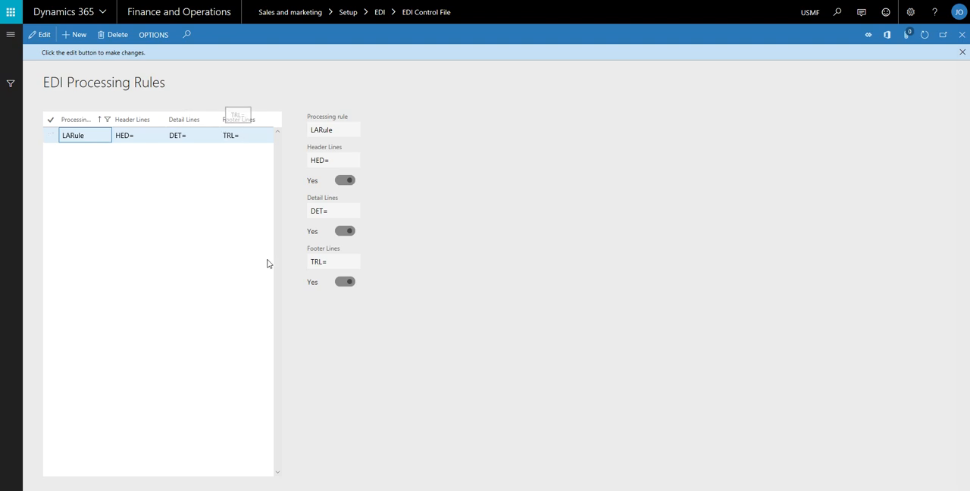
left_click_drag(0, 106, 486, 77)
double_click(410, 94)
left_click(410, 104)
left_click_drag(410, 104, 492, 123)
left_click(438, 130)
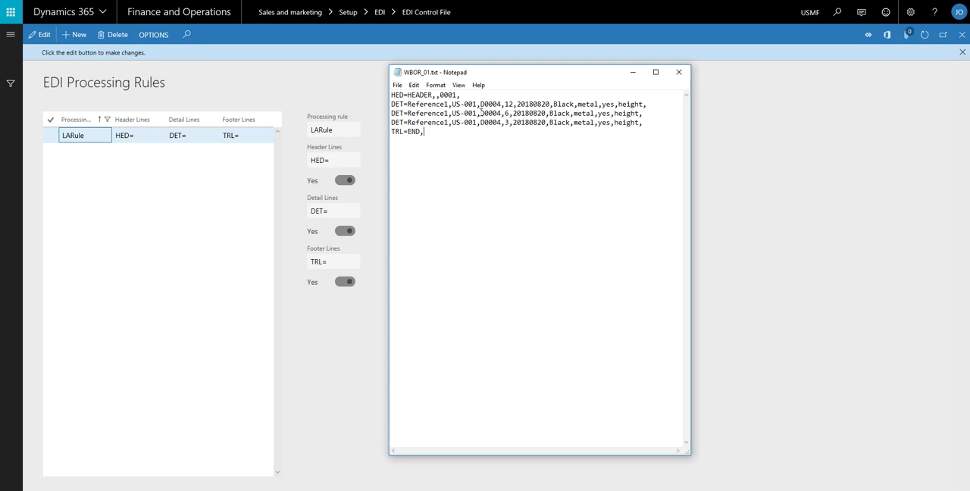
left_click(633, 72)
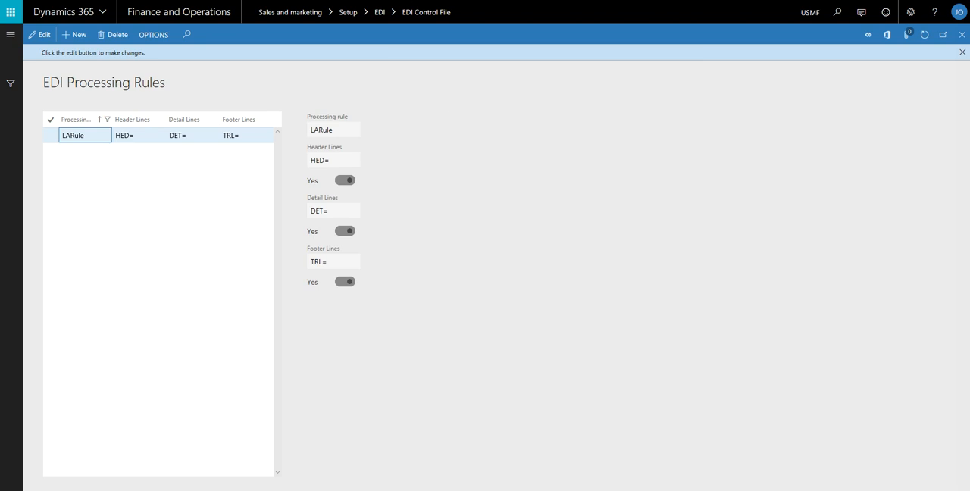
View the EDI Cross Reference list's import columns, and open EDI Fields from the Sales and marketing EDI setup
left_click(285, 0)
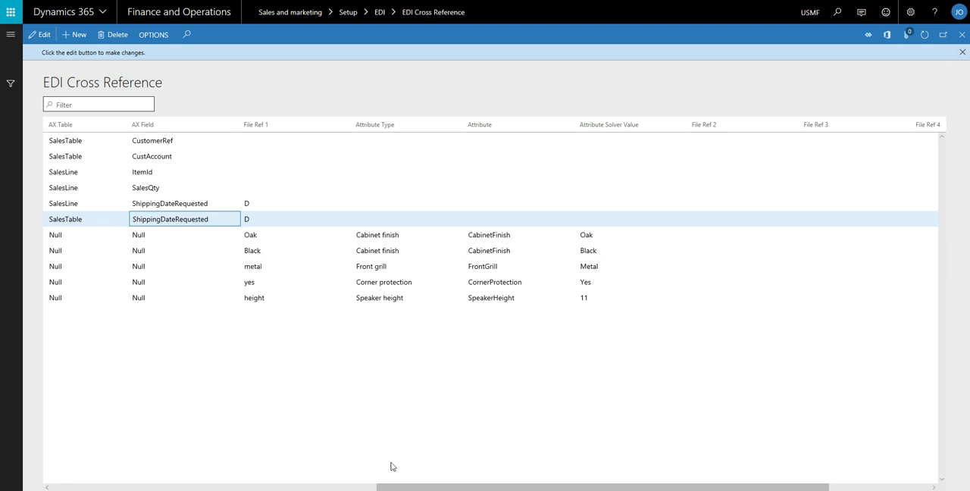
left_click_drag(392, 488, 63, 488)
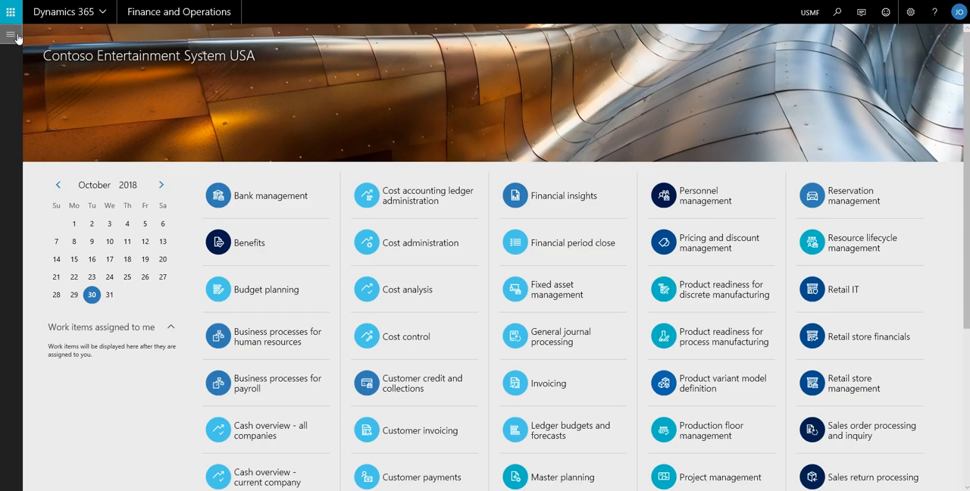
left_click(10, 34)
left_click(329, 131)
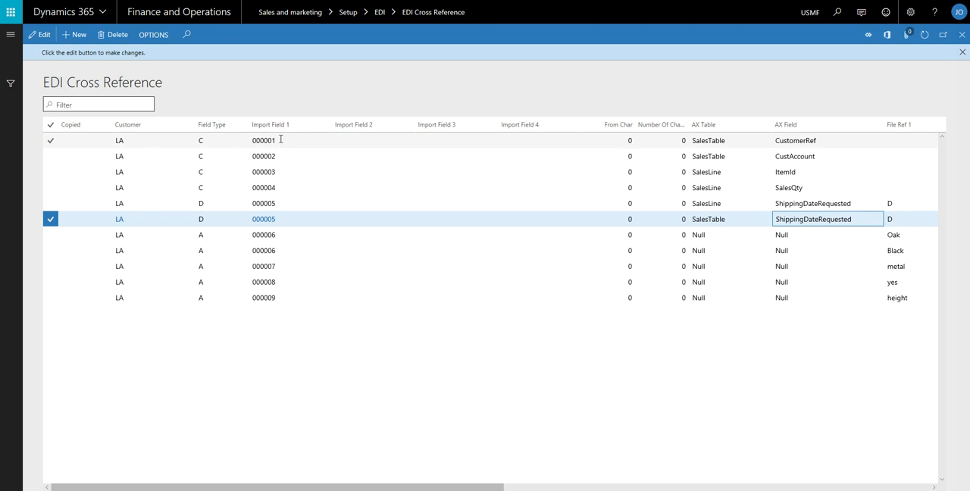
In EDI Cross Reference, examine the type C mappings for CustomerRef, CustAccount, ItemId and SalesQty
left_click(213, 140)
left_click(220, 140)
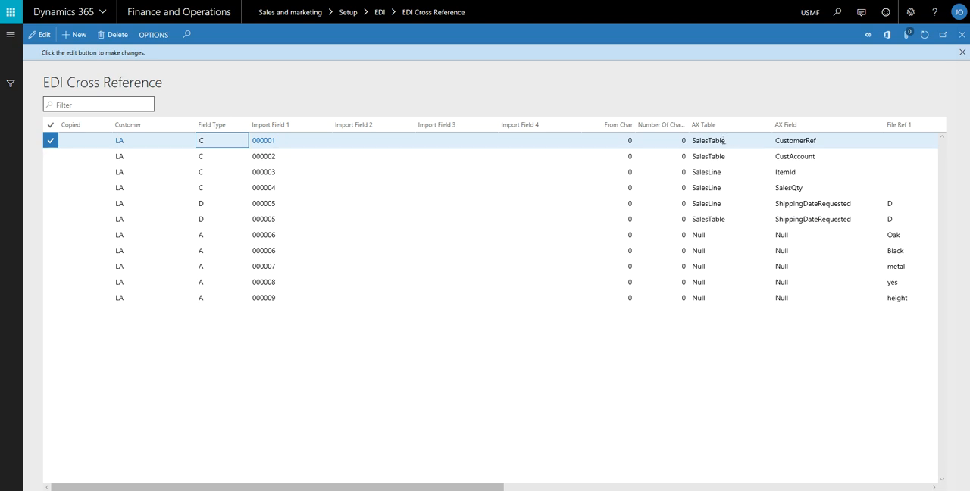
left_click(823, 156)
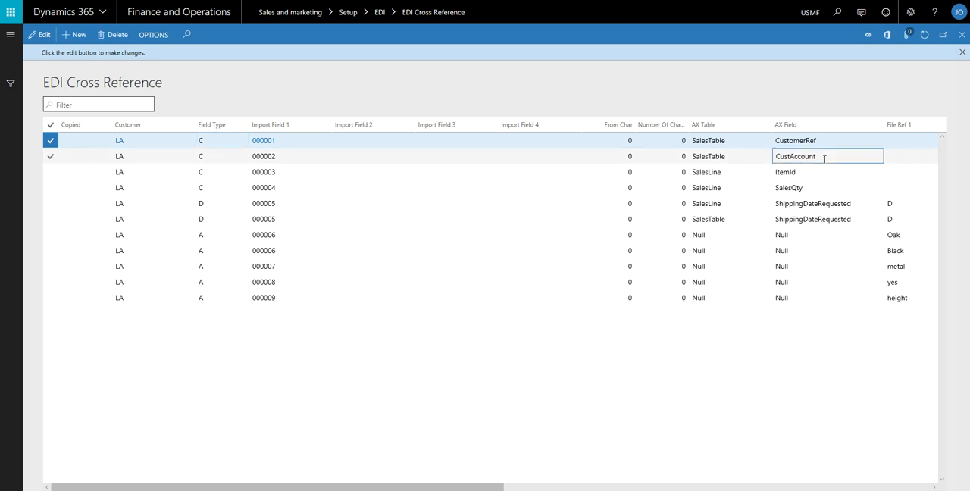
left_click(822, 172)
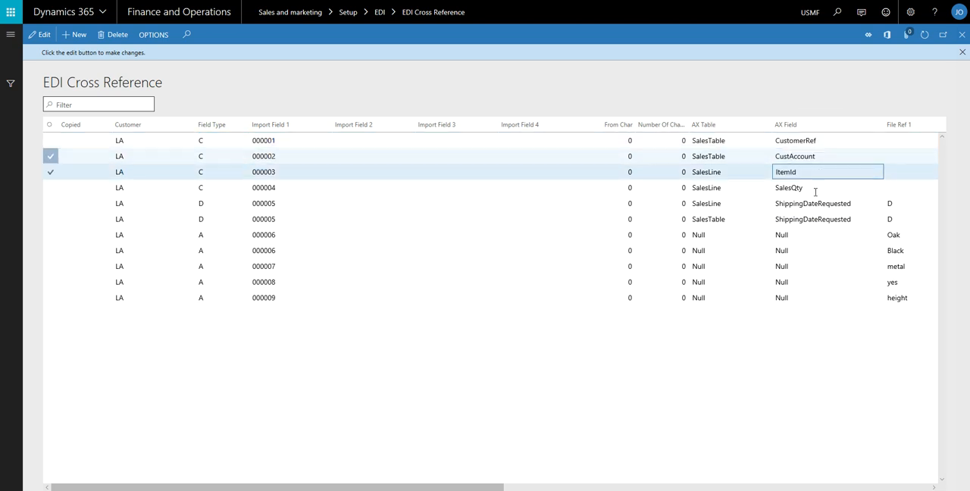
left_click(815, 188)
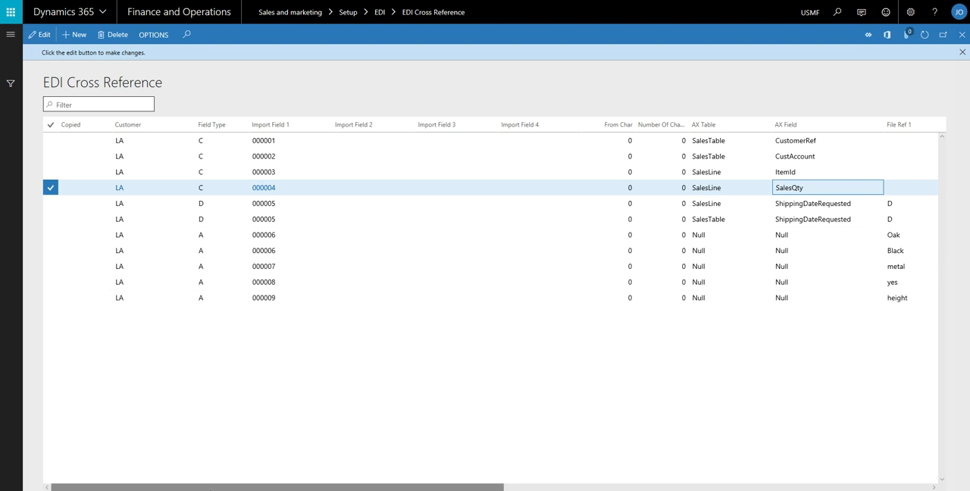
Compare the reference, customer, item, quantity and date values in WBOR_01.txt's first detail line with the AX field mappings
left_click_drag(207, 488, 534, 488)
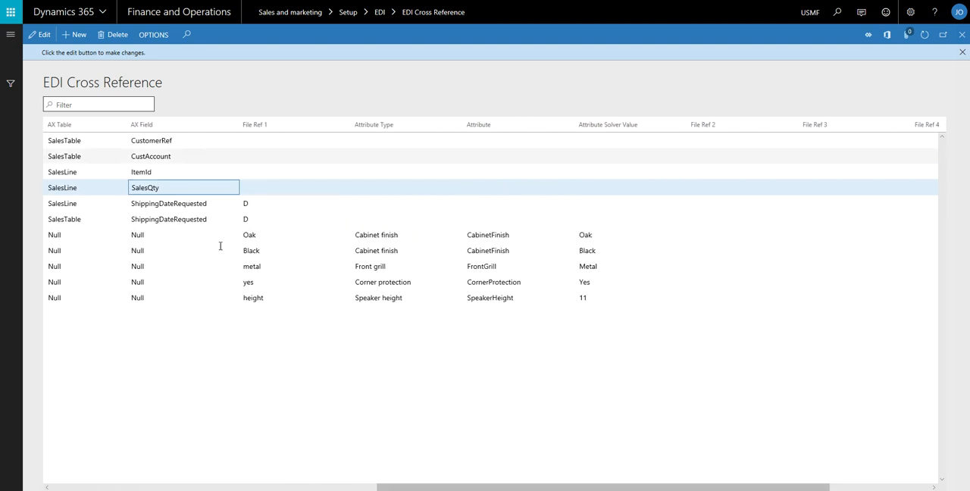
key("alt+Tab")
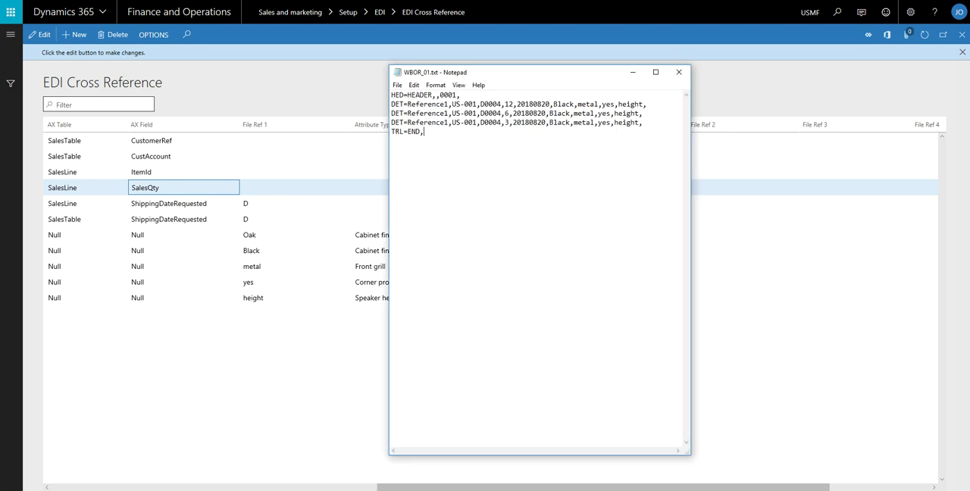
left_click_drag(496, 74, 573, 74)
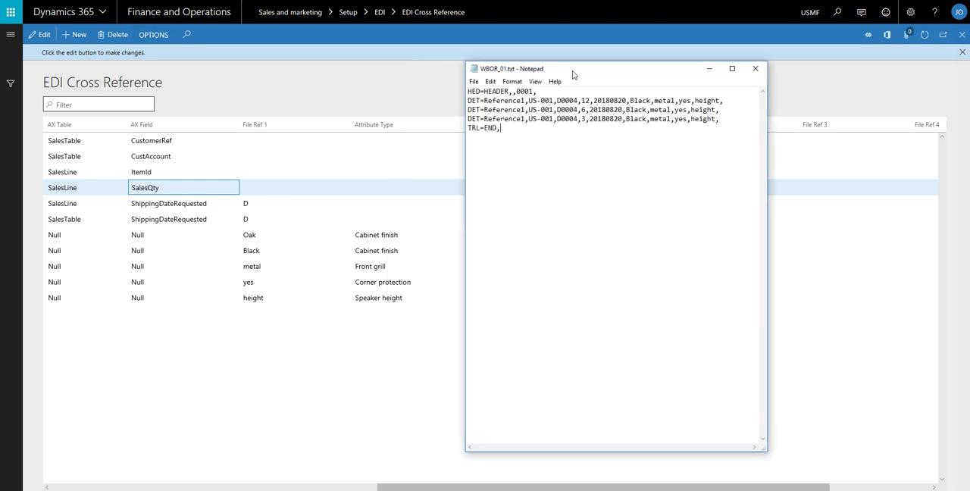
left_click_drag(470, 100, 567, 100)
left_click(553, 100)
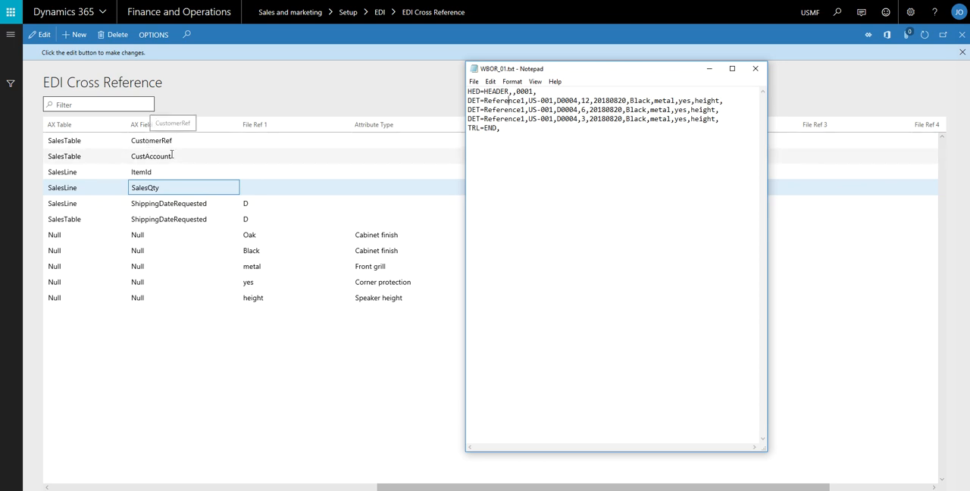
left_click_drag(528, 100, 554, 100)
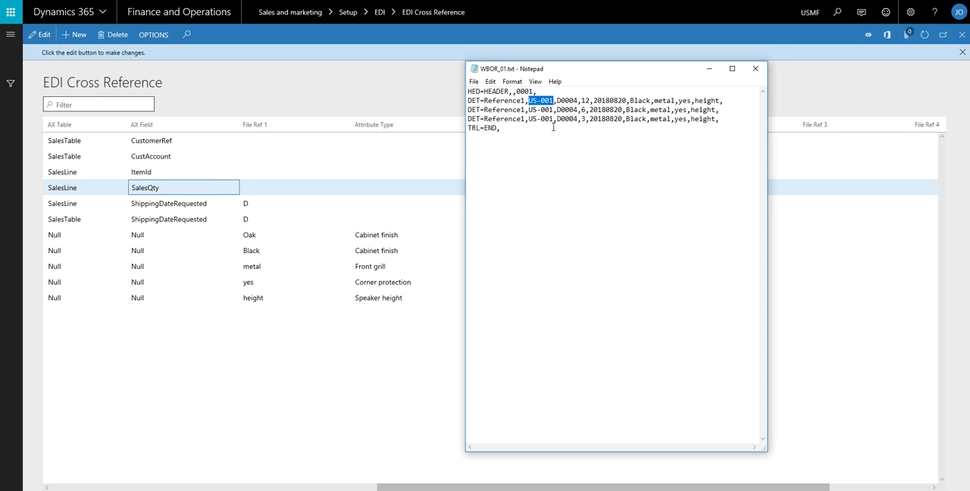
left_click(562, 101)
left_click_drag(584, 100, 626, 101)
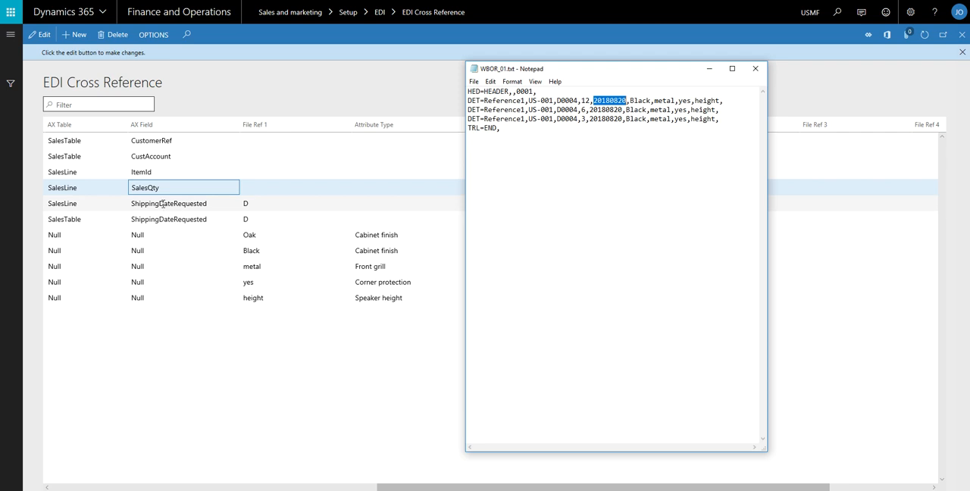
Examine the two ShippingDateRequested mappings for import field 000005 in the SalesLine and SalesTable rows
left_click(162, 209)
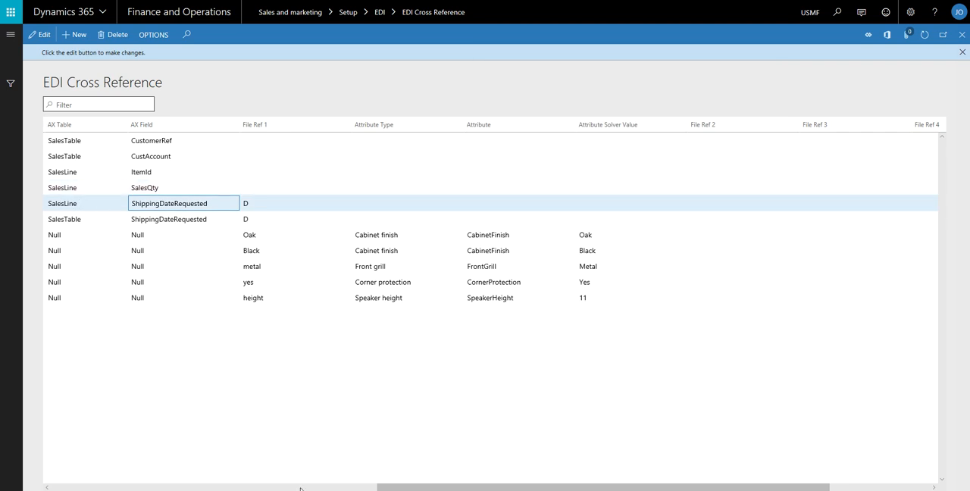
left_click_drag(384, 489, 65, 489)
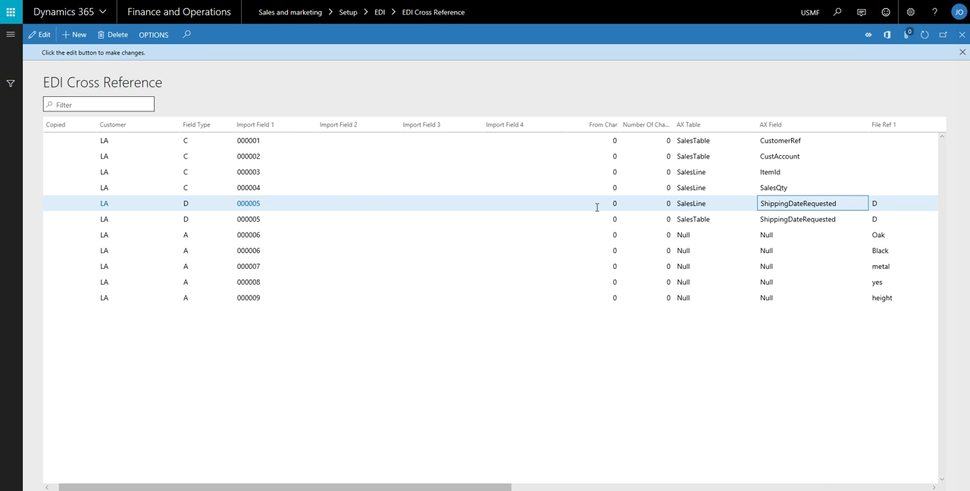
left_click(265, 220)
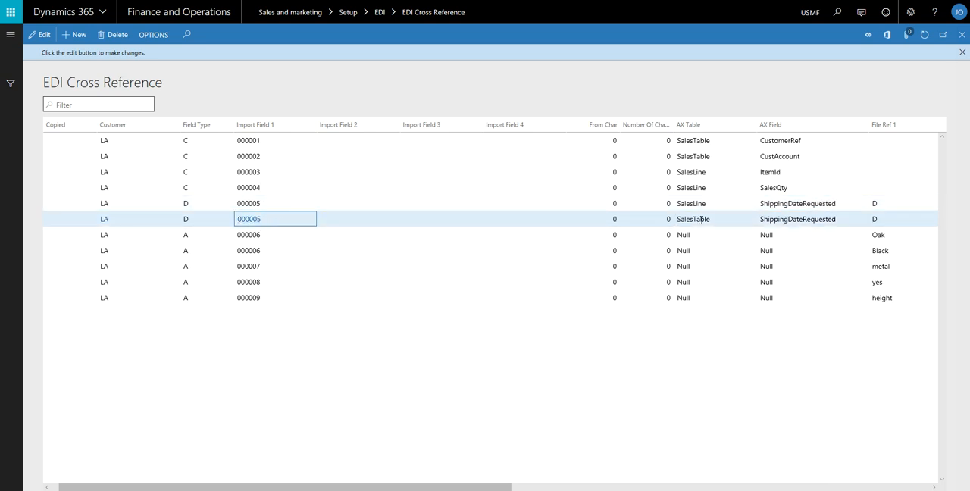
Compare the Black, metal, yes and height values in WBOR_01.txt's first detail line with the attribute cross references
left_click_drag(243, 488, 541, 489)
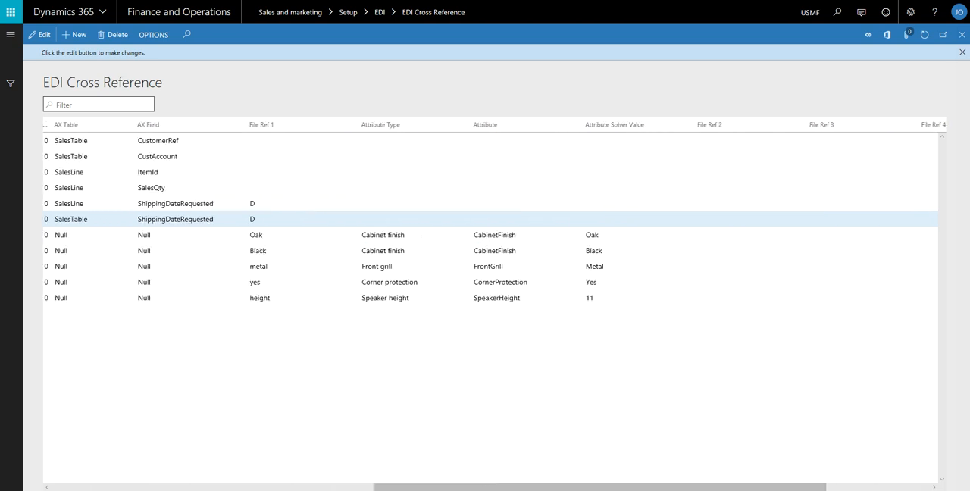
key("alt+Tab")
left_click(639, 100)
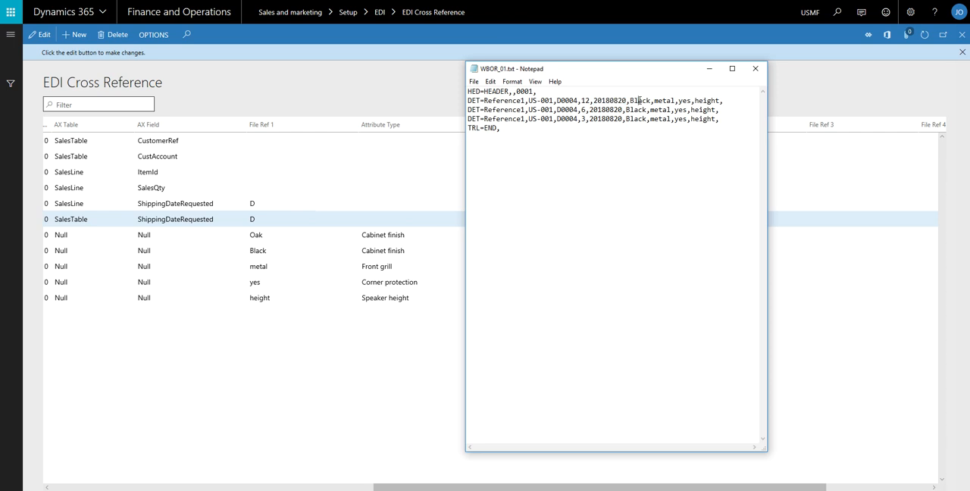
left_click_drag(630, 100, 651, 100)
left_click(655, 100)
left_click_drag(655, 100, 719, 107)
left_click(691, 101)
Examine the attribute rows' File Ref 1 values and the Oak row's attribute type, attribute and solver value
left_click(425, 236)
left_click_drag(377, 489, 371, 486)
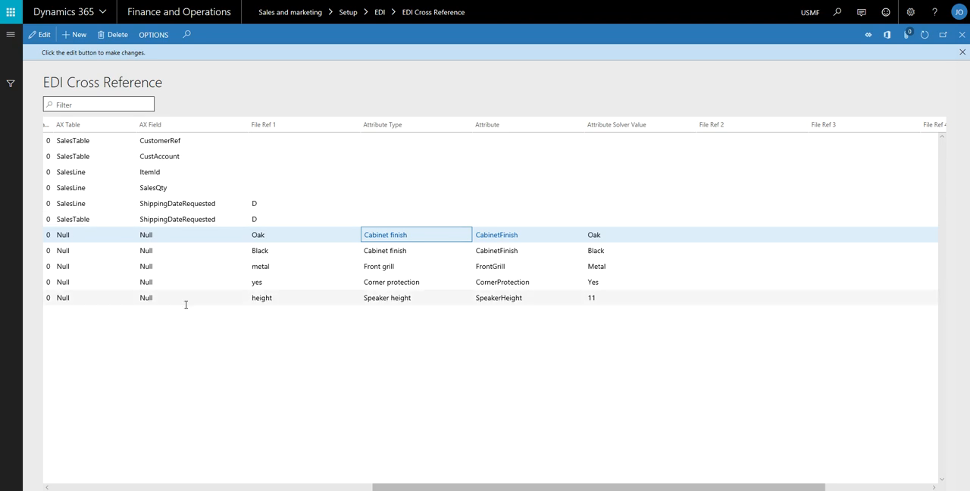
left_click(273, 235)
left_click(274, 251)
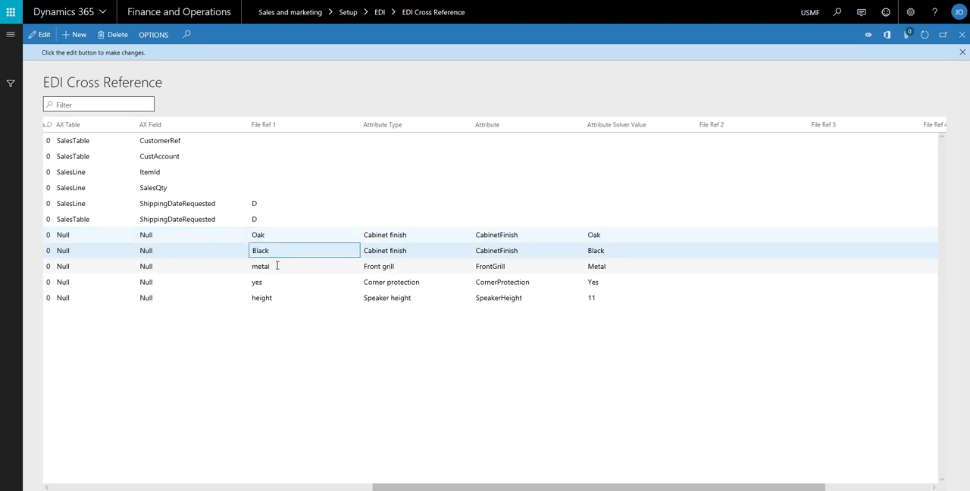
left_click(273, 284)
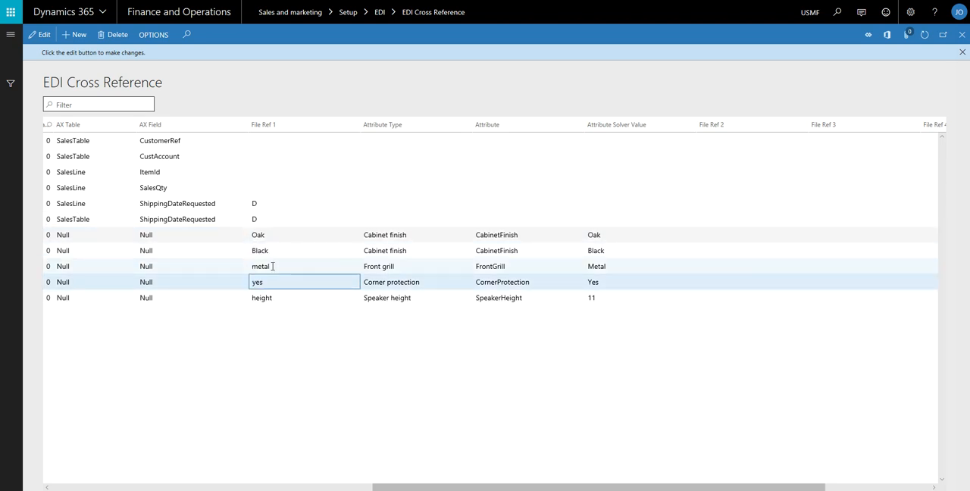
left_click(273, 266)
left_click(394, 236)
left_click(493, 237)
left_click(604, 238)
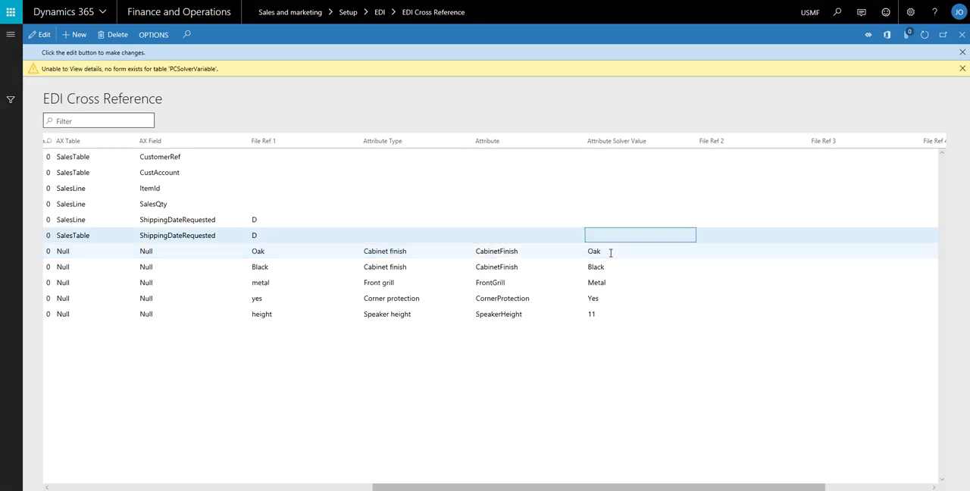
left_click(607, 251)
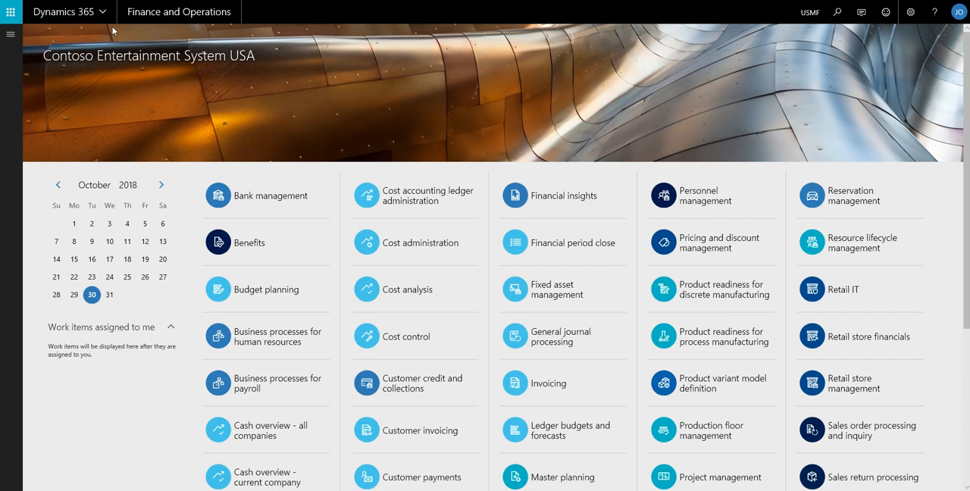
Open the EDI File Upload periodic task of the Sales and marketing module
left_click(10, 33)
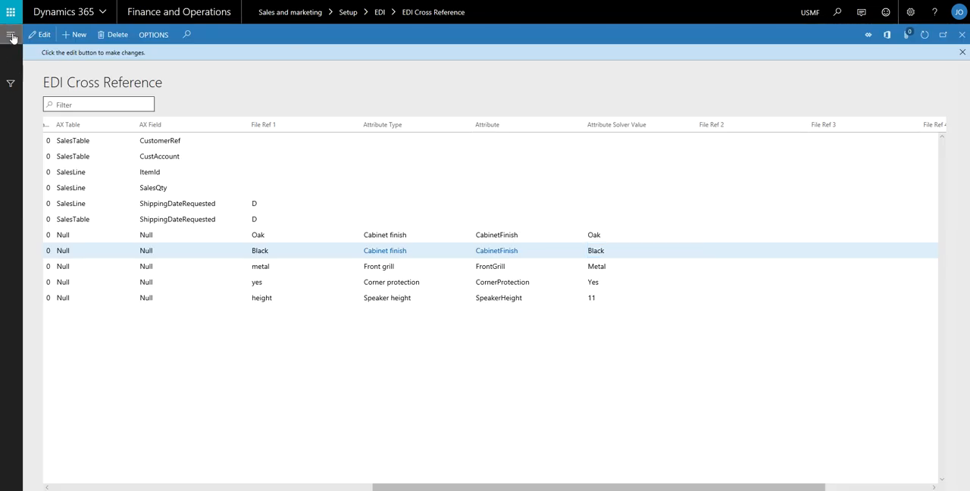
left_click(10, 33)
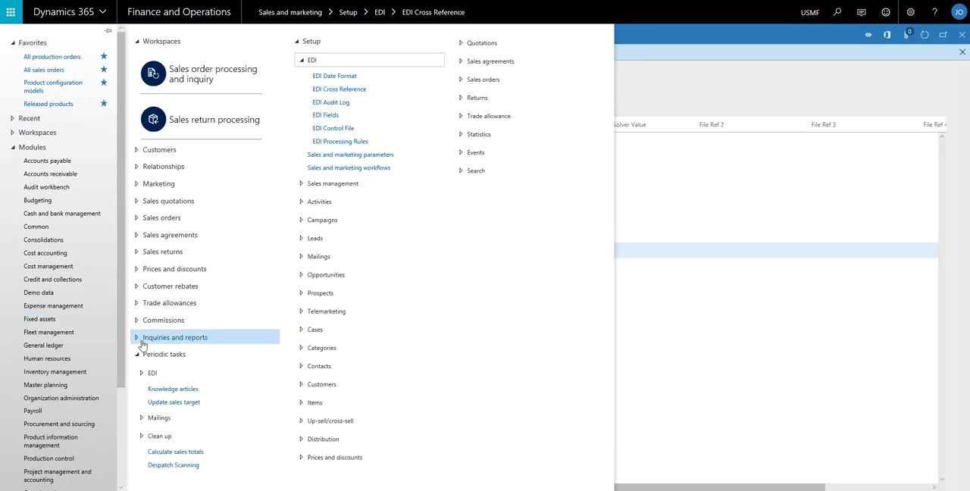
left_click(151, 372)
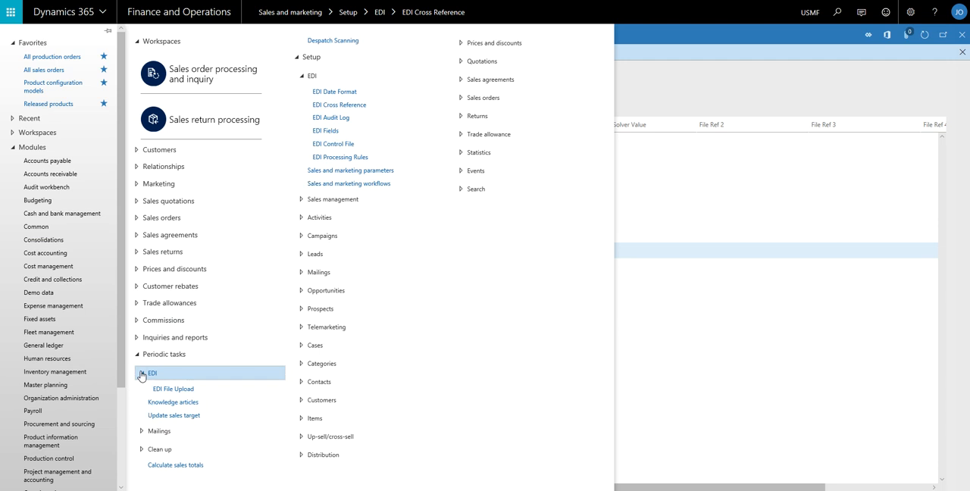
left_click(182, 391)
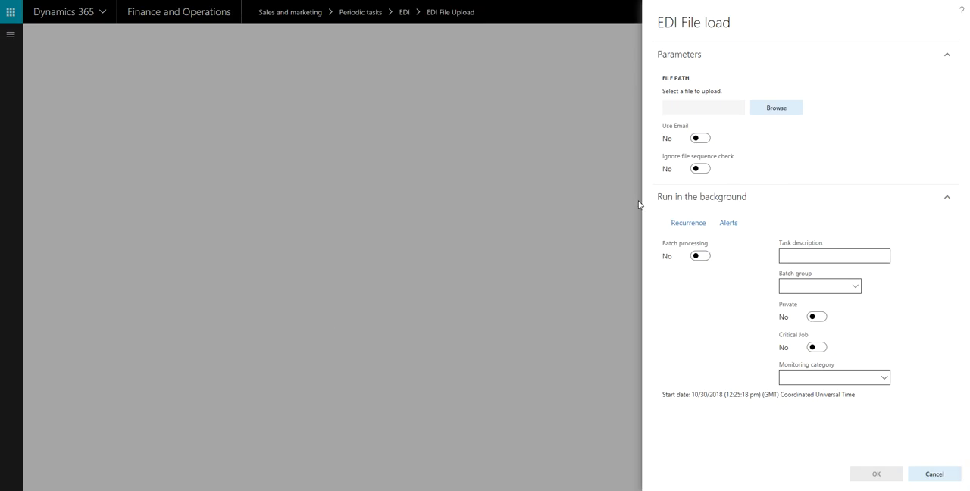
Load WBOR_01.txt as the EDI import file and show the system messages for the load
left_click(677, 199)
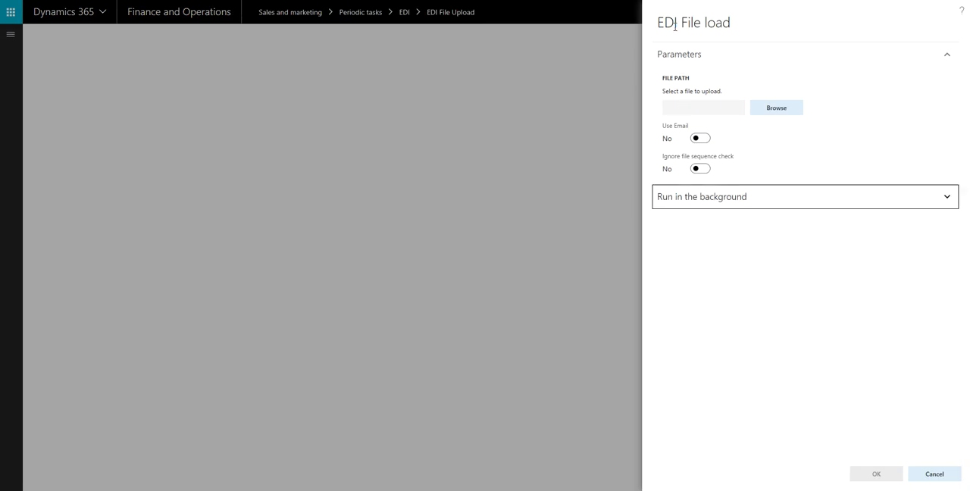
left_click(681, 105)
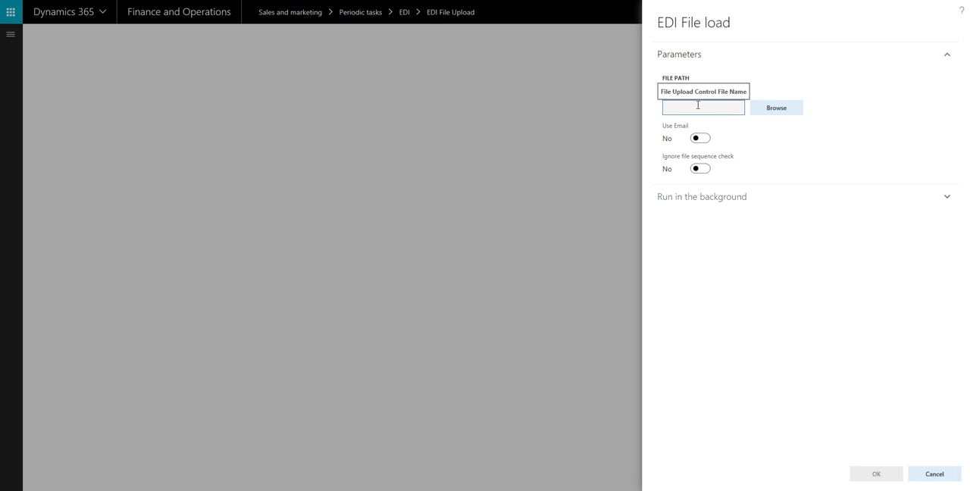
left_click(766, 110)
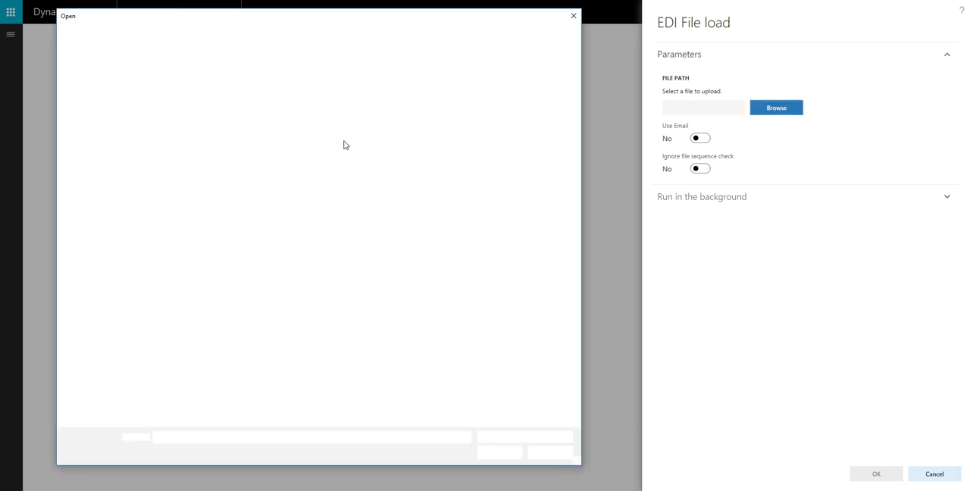
double_click(221, 82)
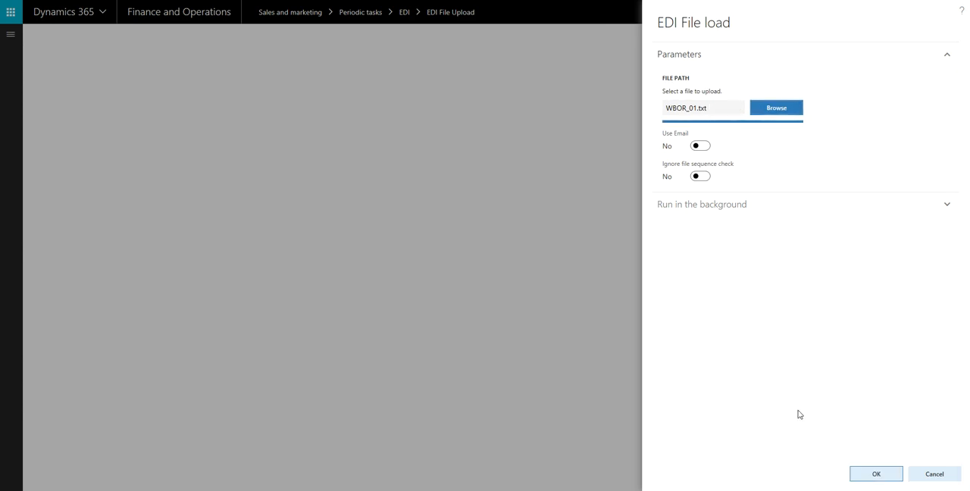
left_click(860, 473)
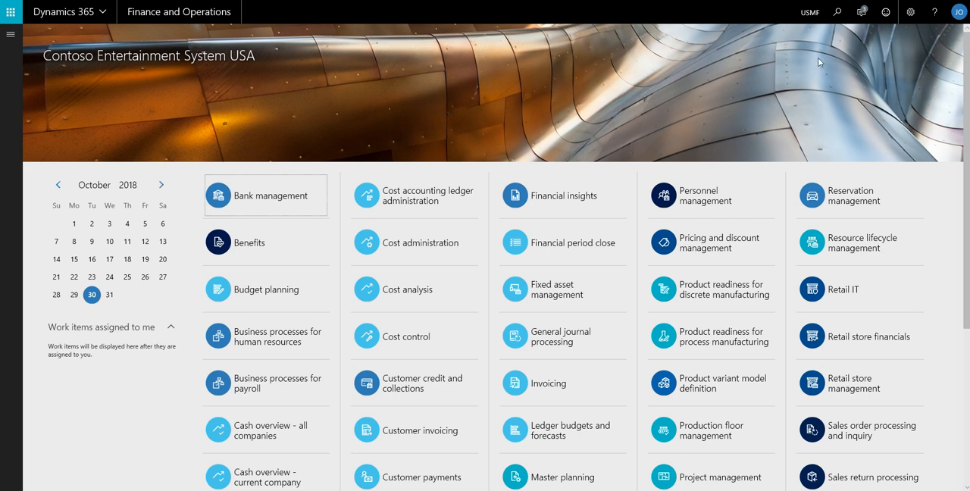
left_click(861, 13)
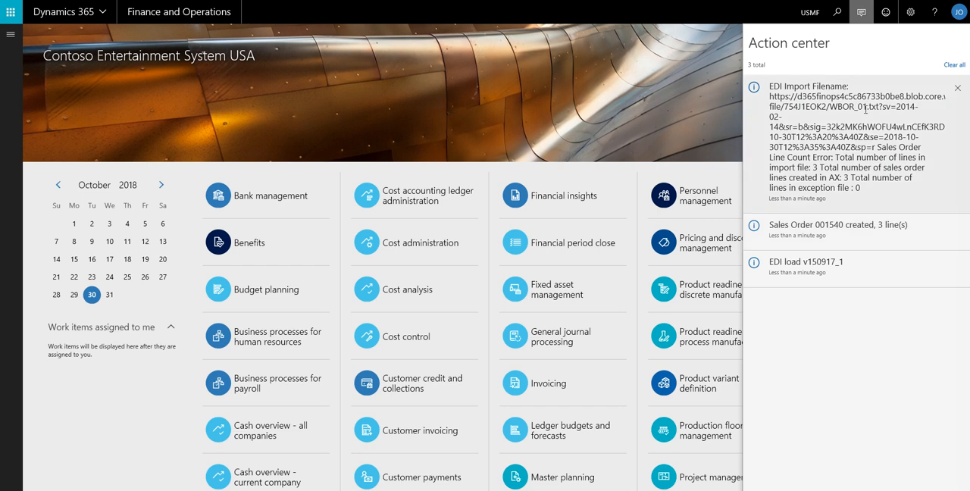
Open the newly imported Contoso Retail San Diego order from the list of all sales orders
left_click(433, 21)
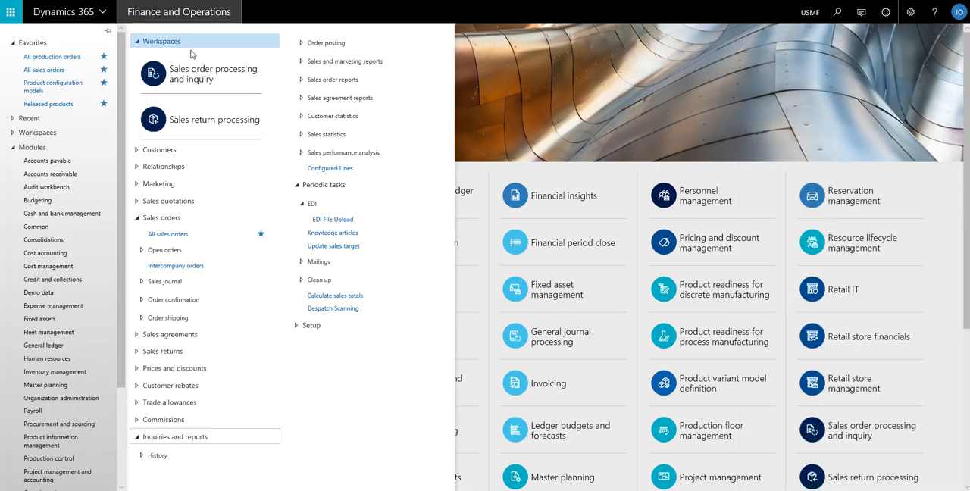
left_click(169, 235)
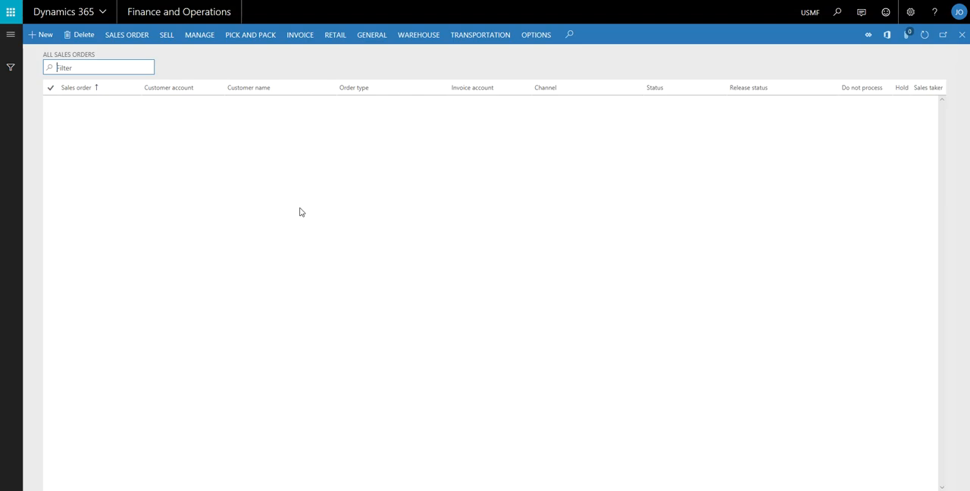
left_click(74, 478)
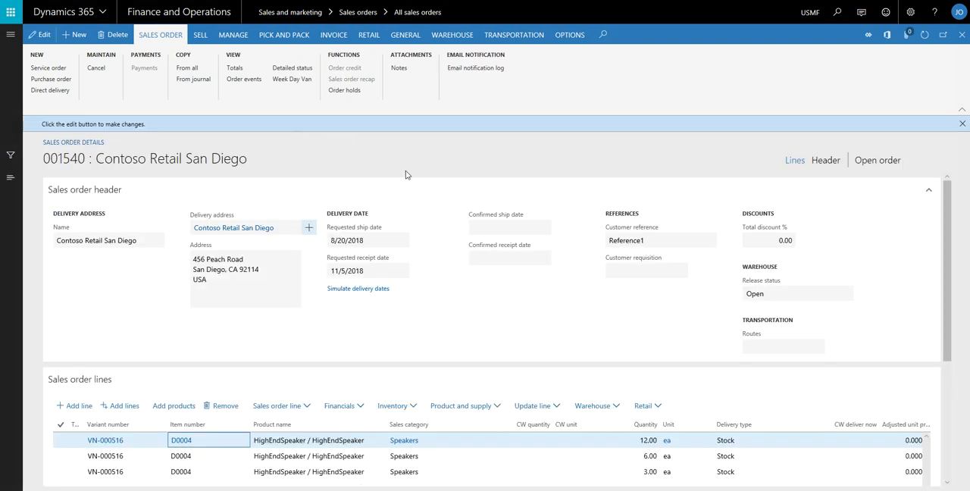
Check the imported order's customer reference and the invoice account's customer name in the header view
left_click(651, 240)
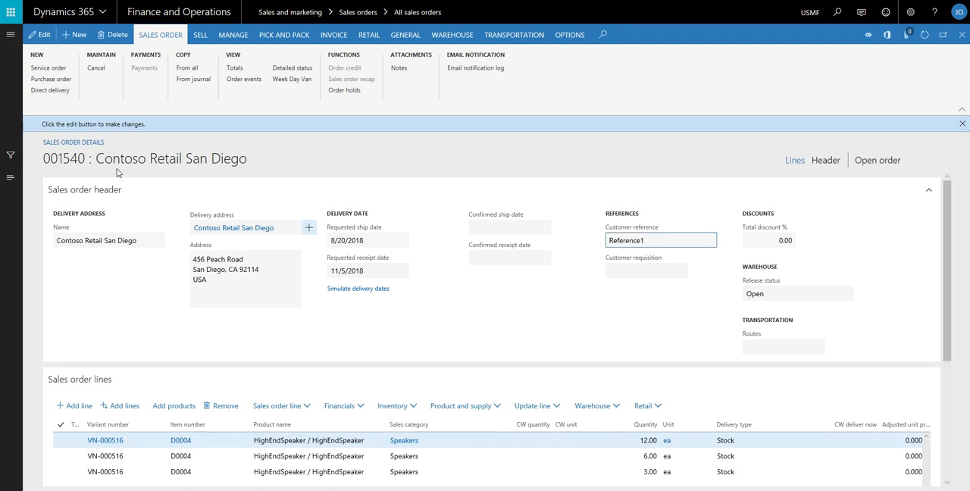
left_click(823, 161)
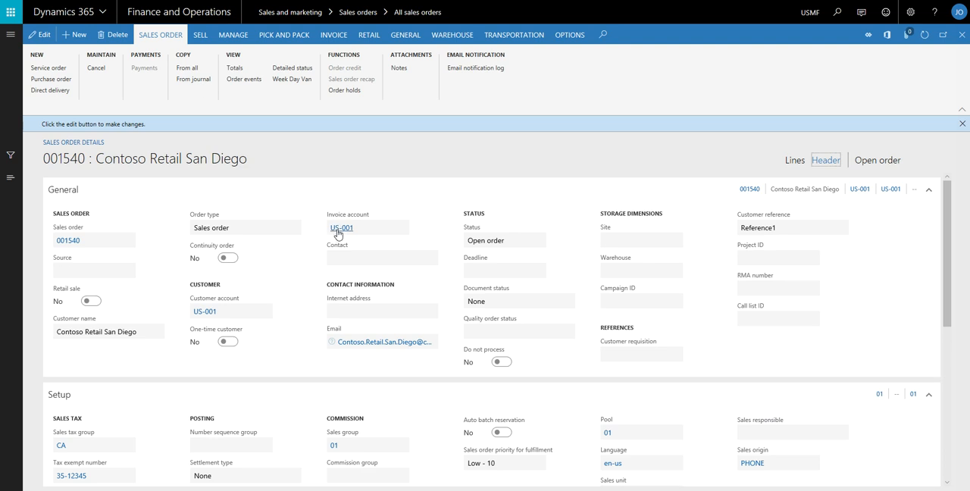
mouse_move(349, 233)
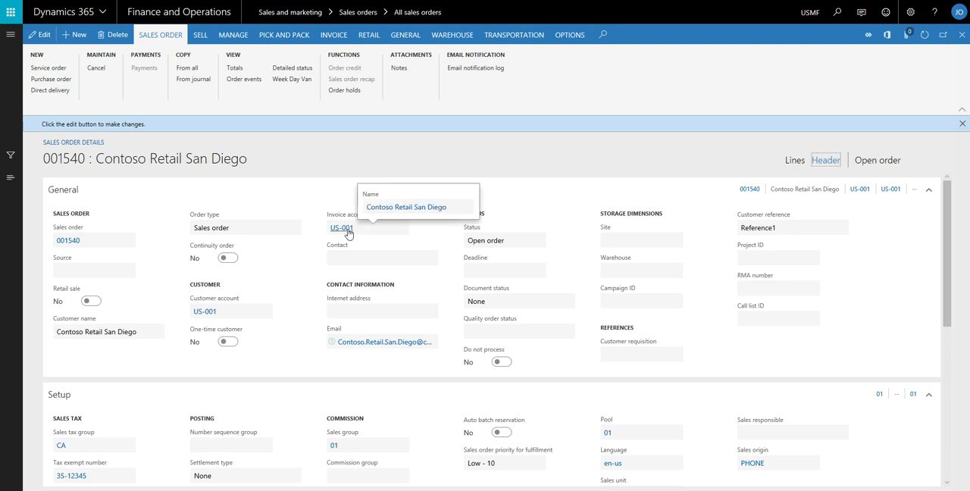
Return to the order's lines view, collapse the sales order header and select the first HighEndSpeaker line
left_click(796, 160)
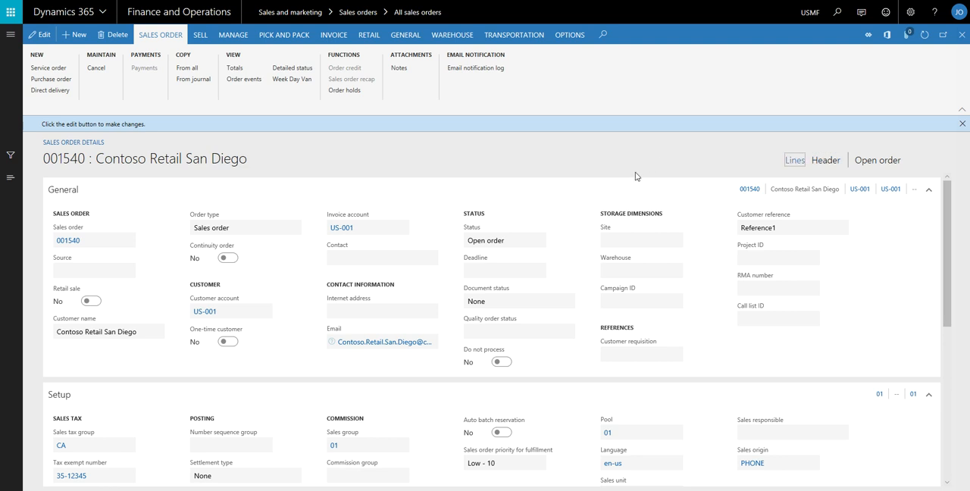
left_click(112, 193)
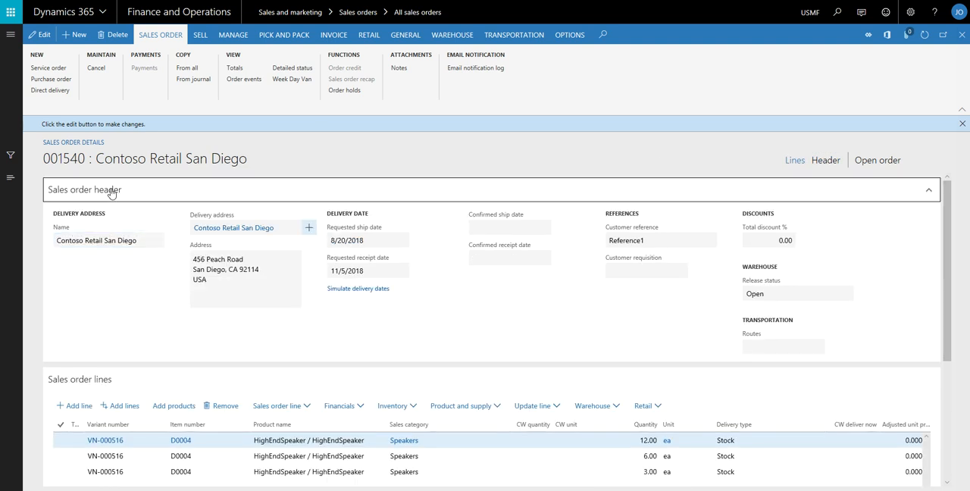
left_click(151, 192)
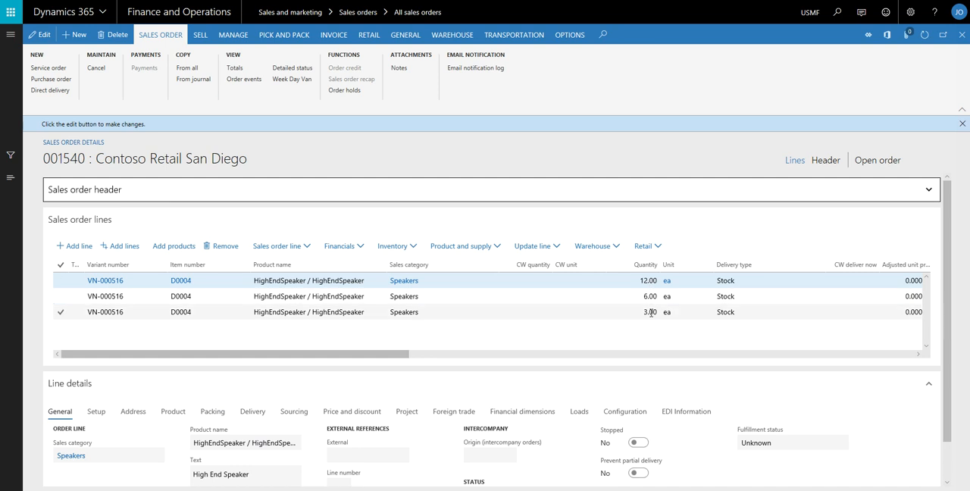
left_click(337, 281)
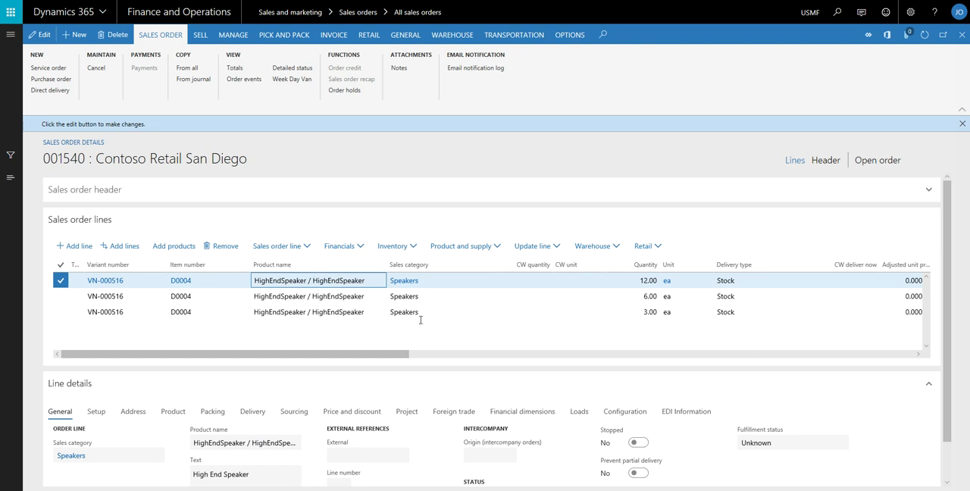
Examine the first line's product dimensions and sub-BOM, and its configuration attributes from cabinet finish to assembly run time
left_click(173, 411)
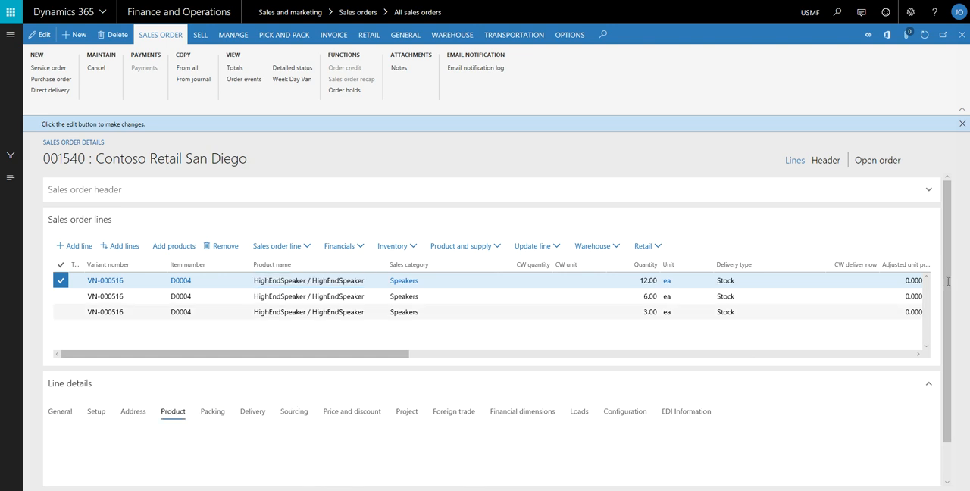
scroll(946, 284, "down", 2)
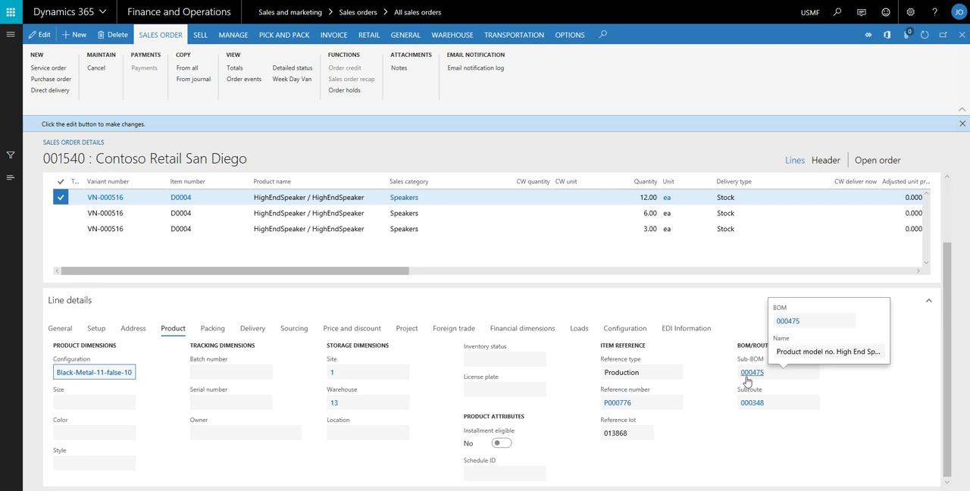
left_click(620, 330)
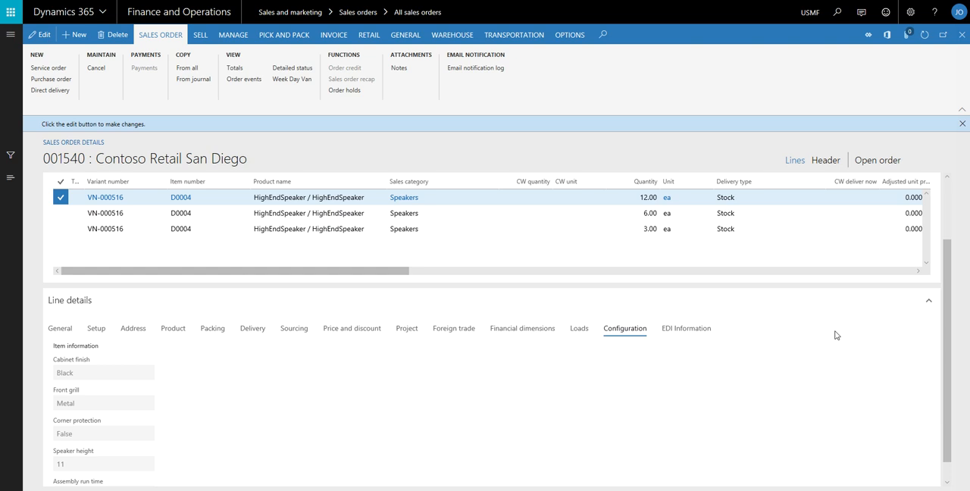
scroll(946, 323, "down", 1)
left_click_drag(947, 324, 946, 335)
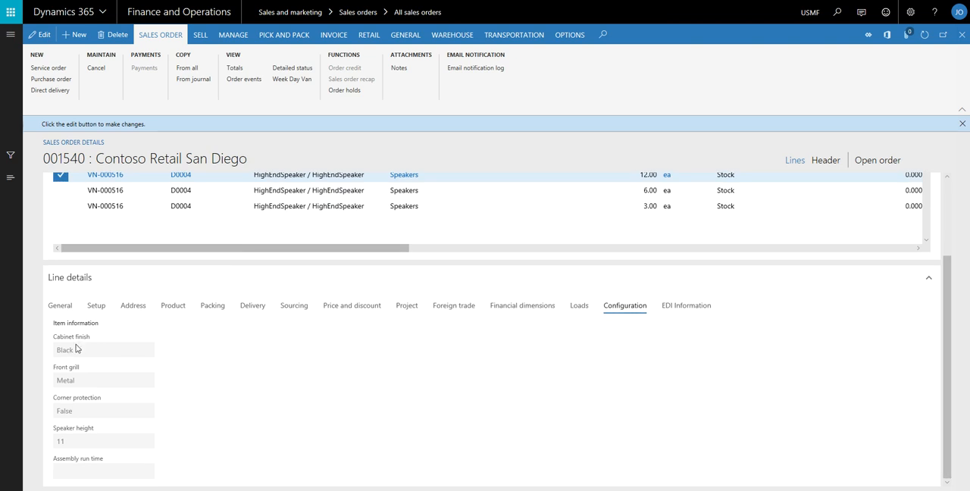